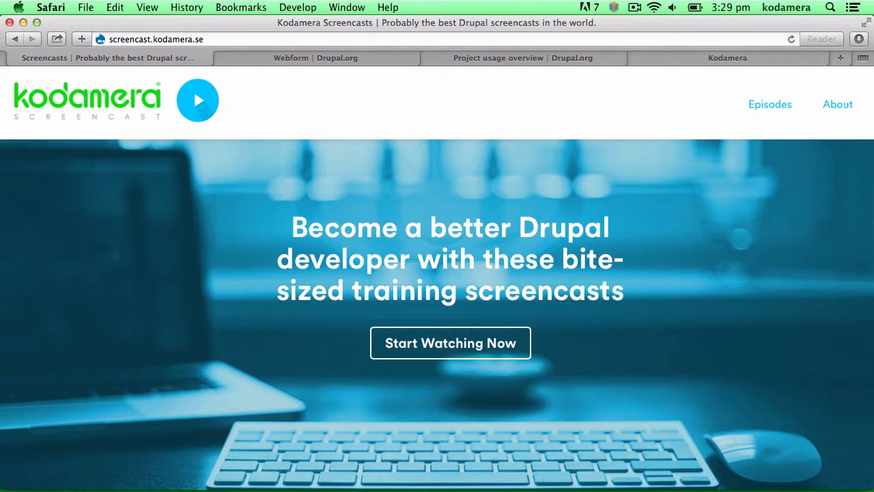
# Close the Kodamera Screencasts tab so the Webform project page shows
pyautogui.click(14, 59)
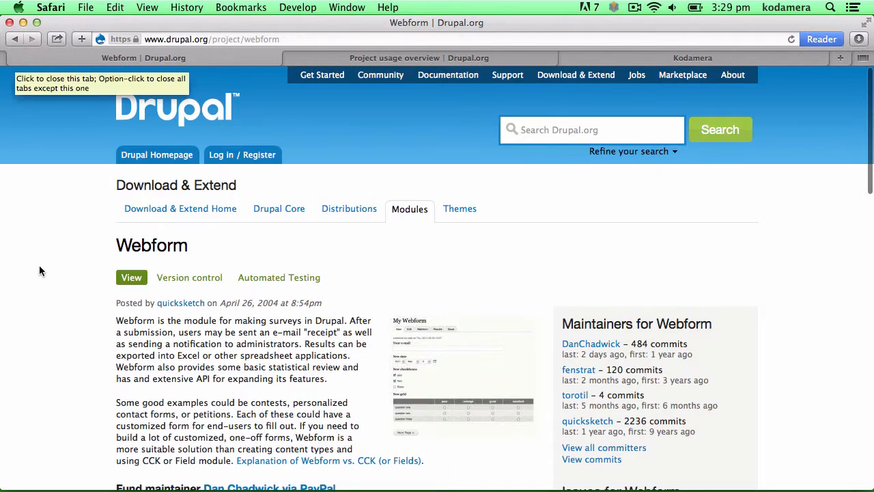
# Scroll the Webform project page, then close it and the project usage overview tab
pyautogui.scroll(-1, 68, 271)
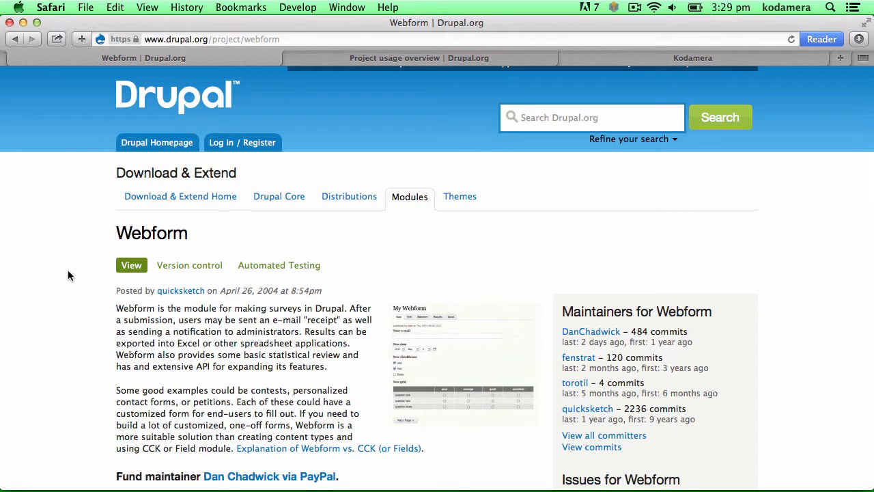
pyautogui.click(14, 58)
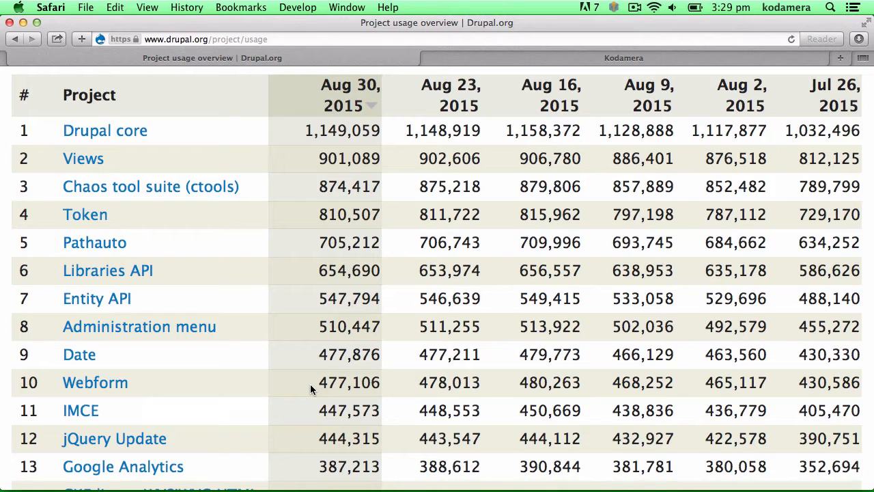
pyautogui.press('super+w')
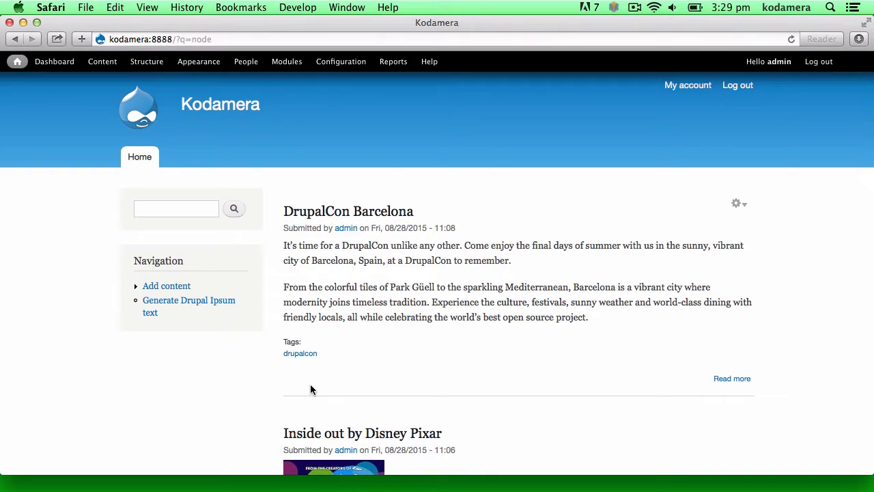
# Tick the core Contact module on the Modules page and save the configuration
pyautogui.click(298, 64)
pyautogui.scroll(-5, 176, 379)
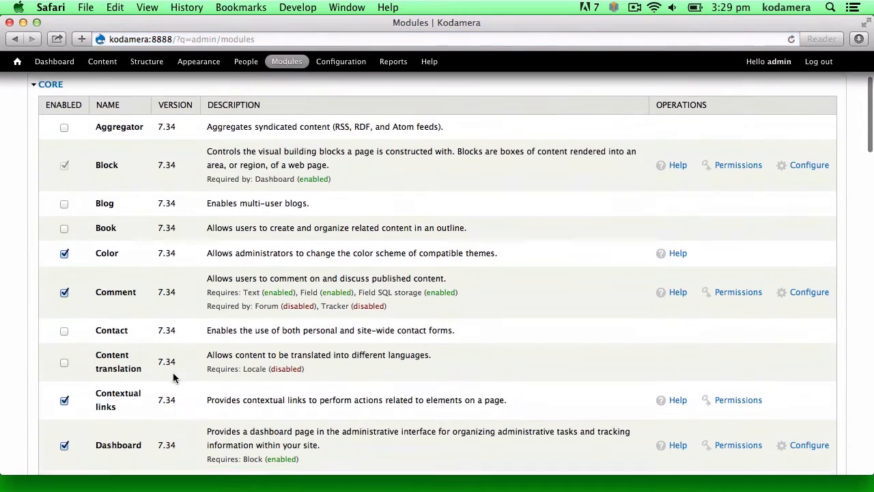
pyautogui.click(64, 329)
pyautogui.scroll(-20, 89, 410)
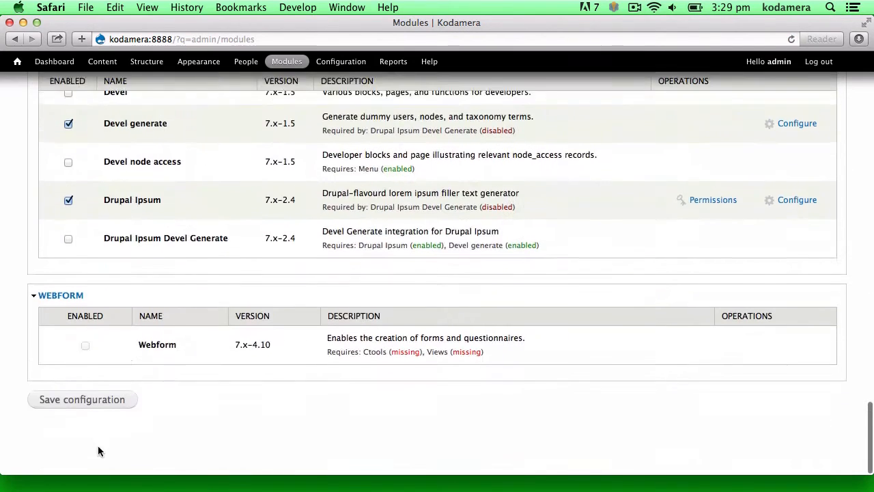
pyautogui.click(95, 420)
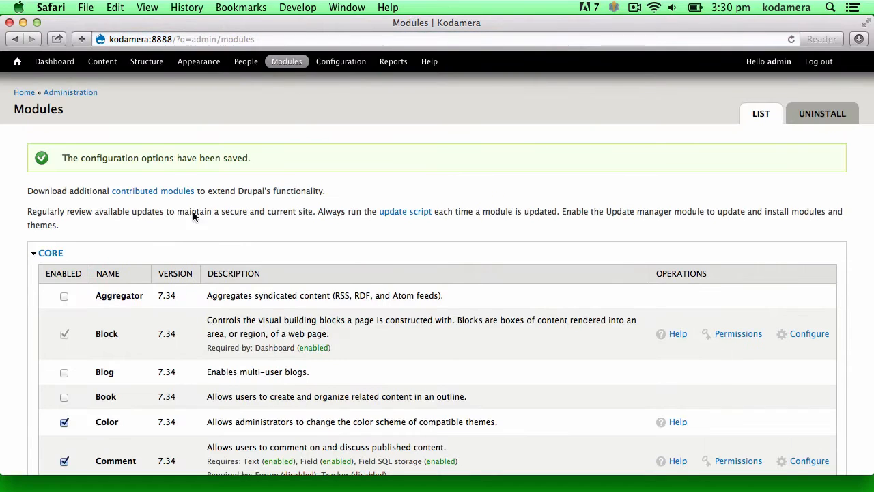
pyautogui.scroll(-3, 270, 372)
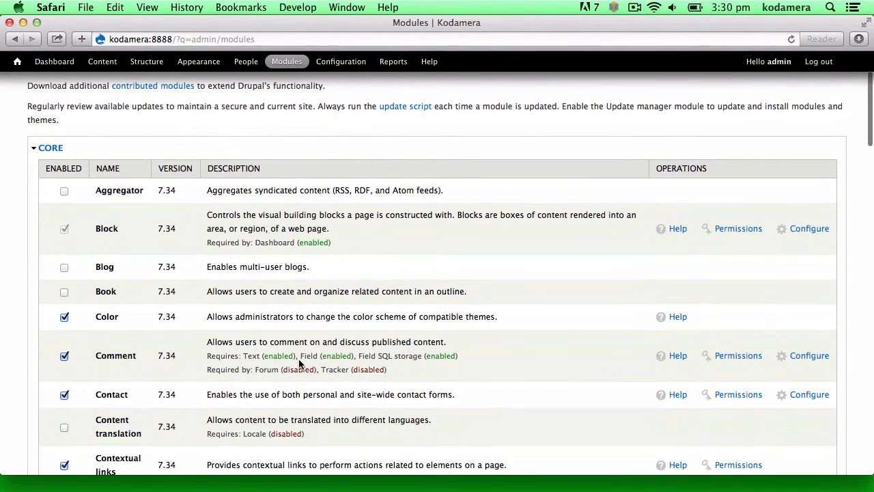
pyautogui.click(810, 395)
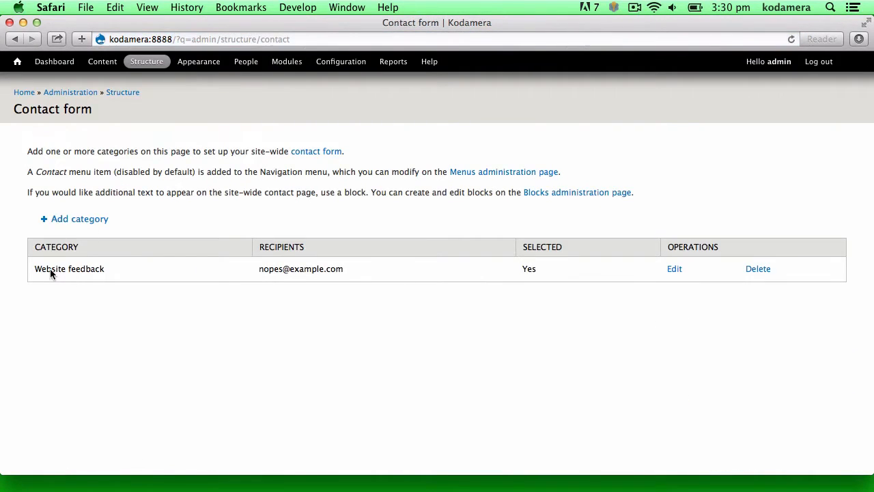
# Open the Website feedback contact category for editing and review its fields
pyautogui.click(676, 268)
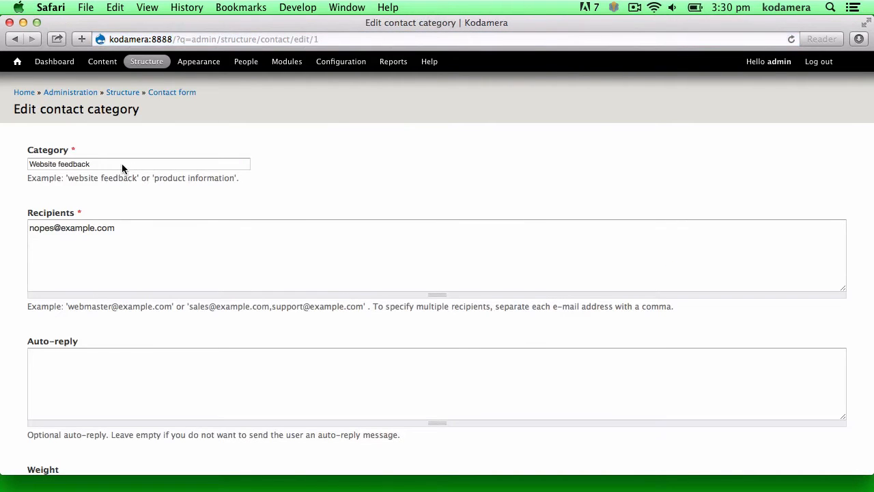
pyautogui.click(121, 164)
pyautogui.scroll(-5, 226, 259)
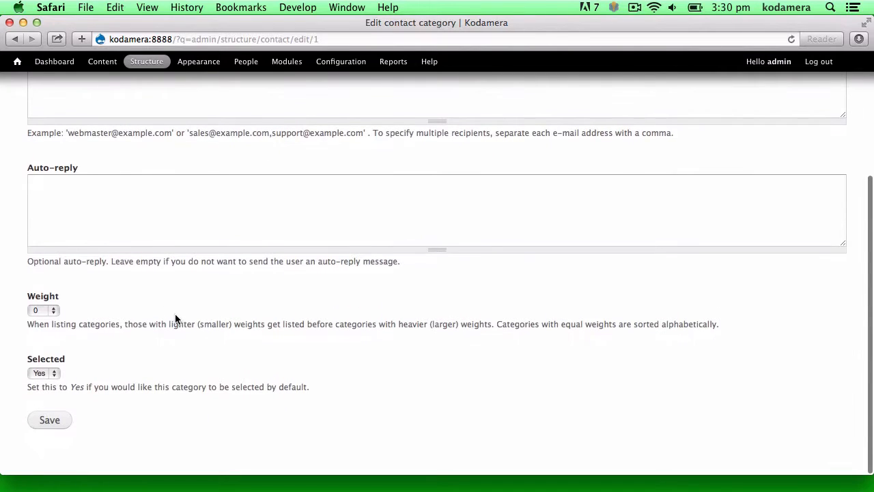
pyautogui.scroll(5, 174, 318)
# Load the site's /contact page and scroll through the contact form
pyautogui.click(219, 39)
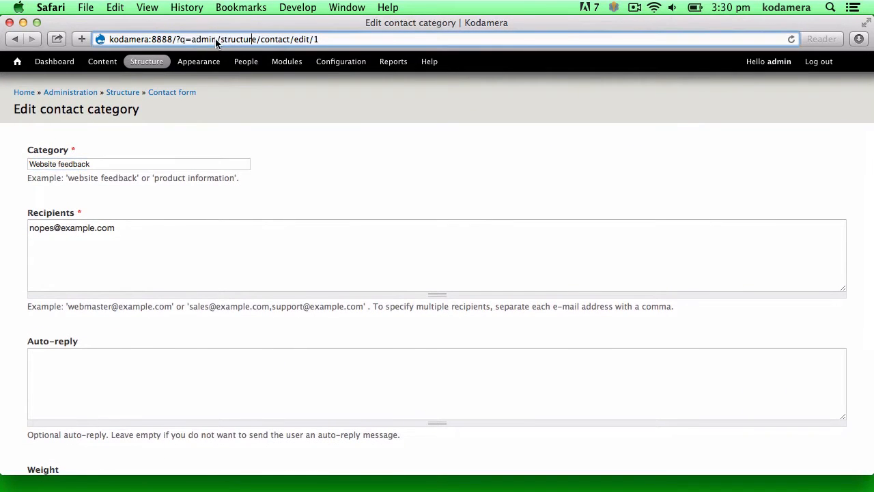
pyautogui.moveTo(176, 39); pyautogui.dragTo(379, 39)
pyautogui.write('contact')
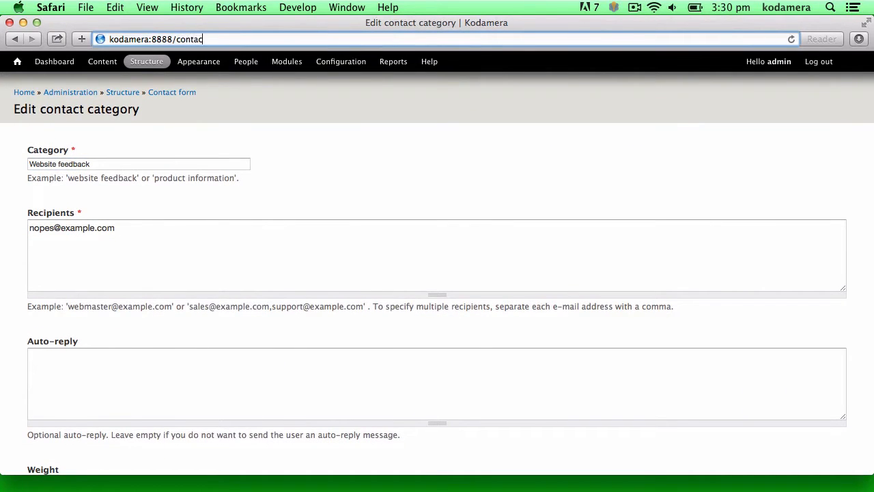
pyautogui.press('Return')
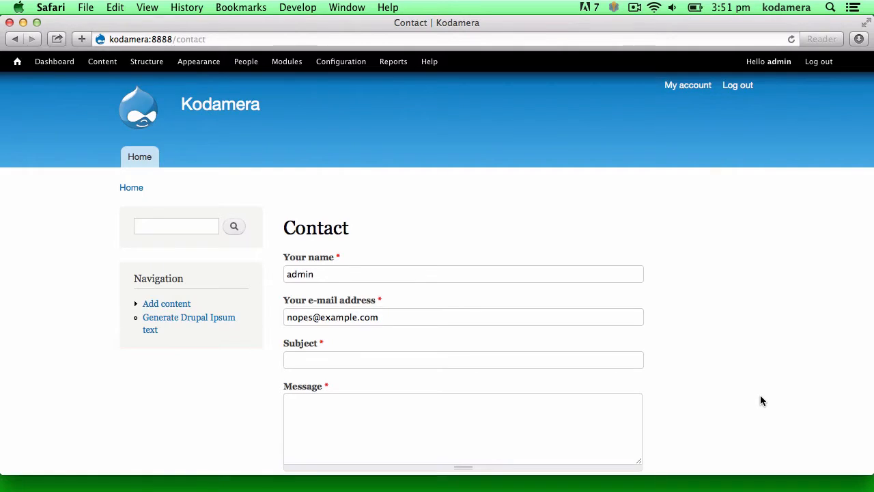
pyautogui.scroll(-5, 760, 396)
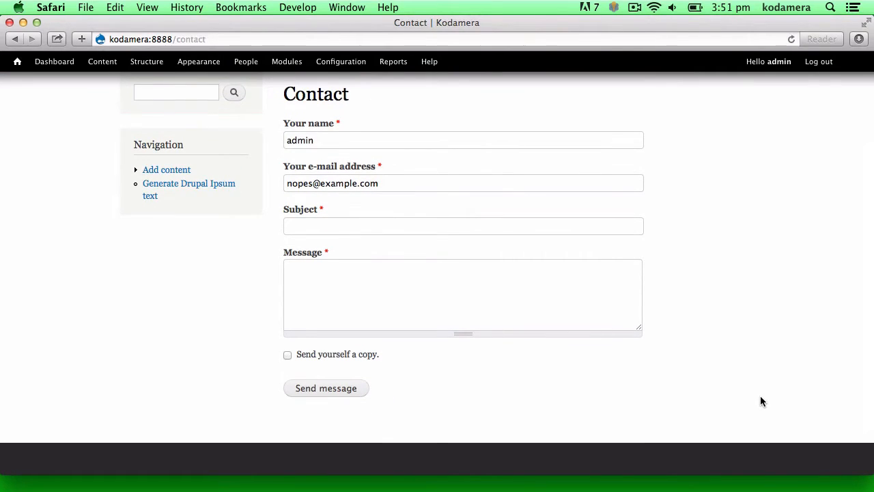
pyautogui.scroll(1, 731, 389)
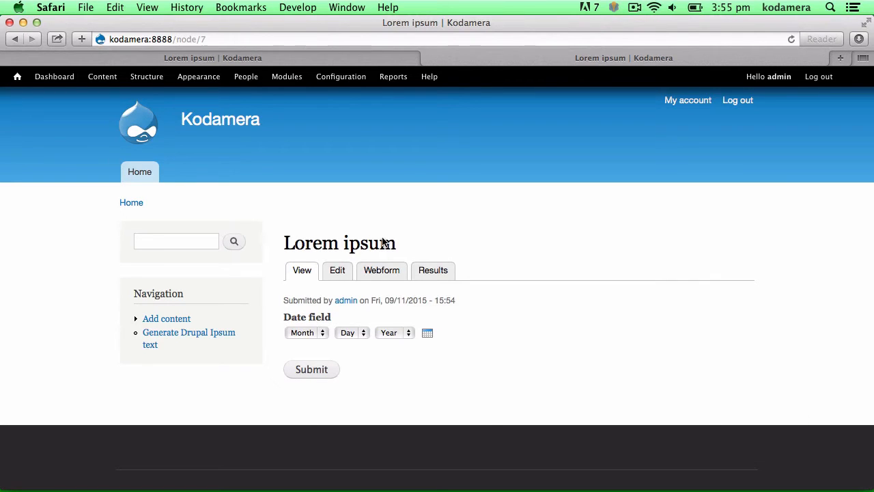
# Try the Date field's Month and Year dropdowns and its calendar picker
pyautogui.click(317, 333)
pyautogui.click(393, 333)
pyautogui.click(427, 334)
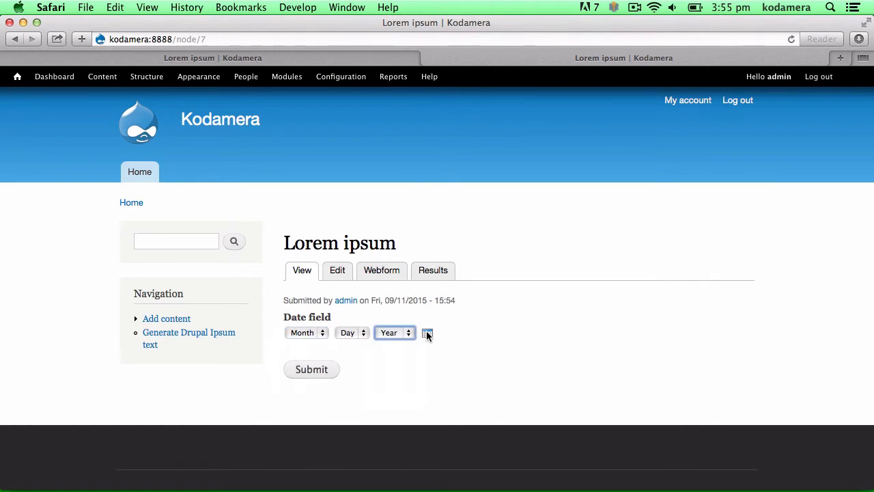
pyautogui.click(427, 334)
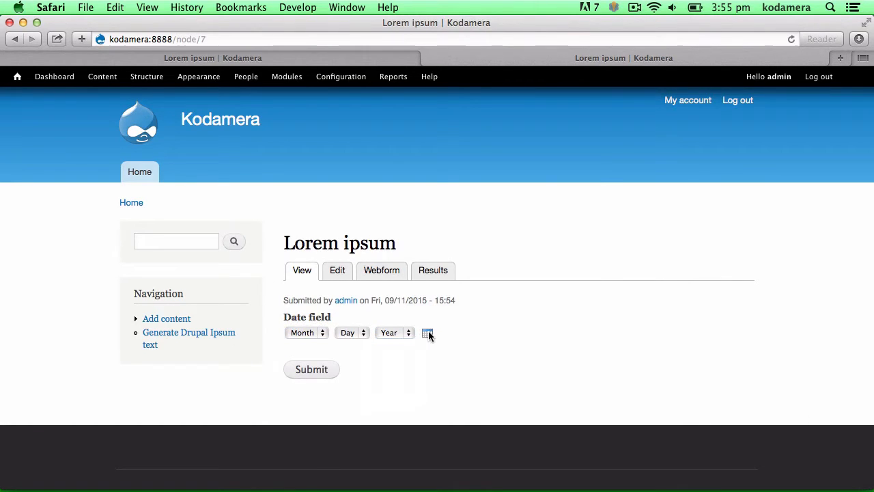
pyautogui.click(512, 334)
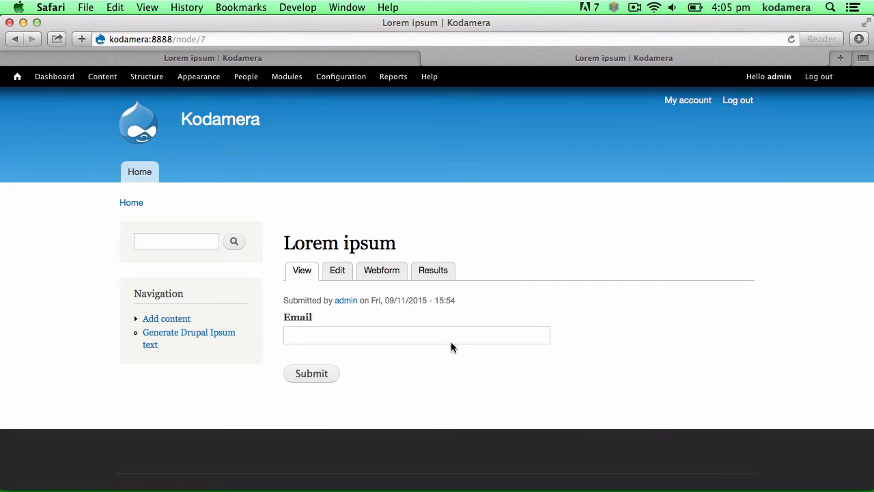
# Enter an e-mail address in the Email field and submit the form
pyautogui.click(493, 336)
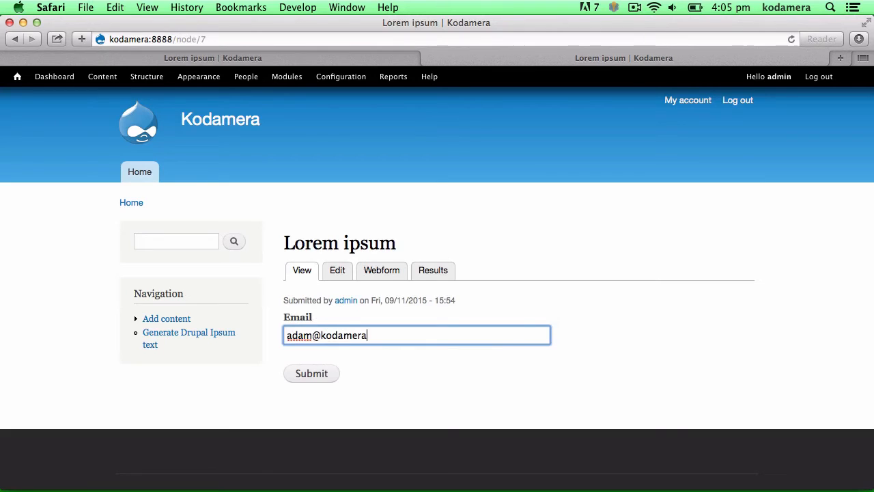
pyautogui.click(304, 371)
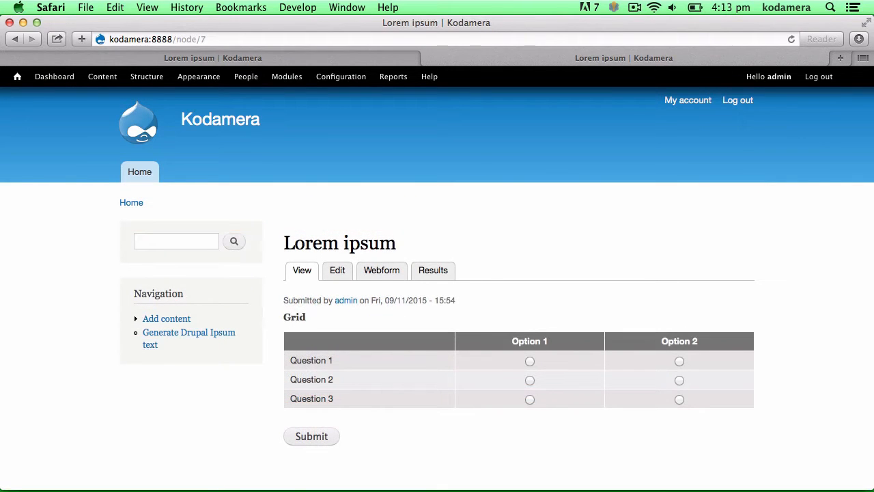
# Answer the Grid: Question 1 Option 1, Question 2 Option 2, Question 3 Option 1
pyautogui.click(530, 361)
pyautogui.click(678, 381)
pyautogui.click(530, 399)
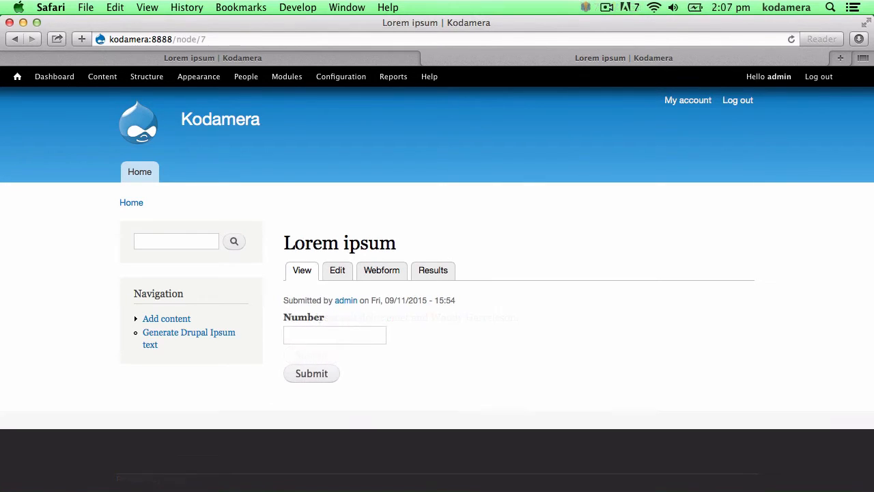
# Submit 'asdf' in the Number field, then replace it with 123 and resubmit
pyautogui.click(314, 336)
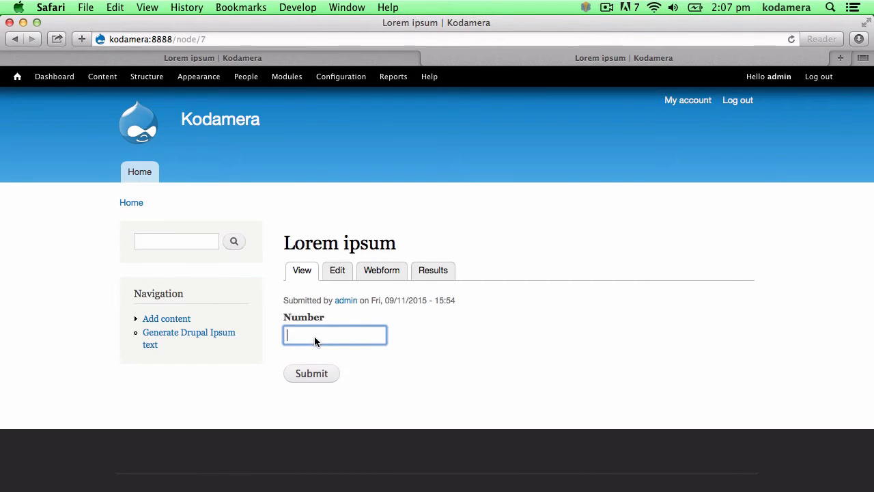
pyautogui.write('asdf')
pyautogui.click(319, 374)
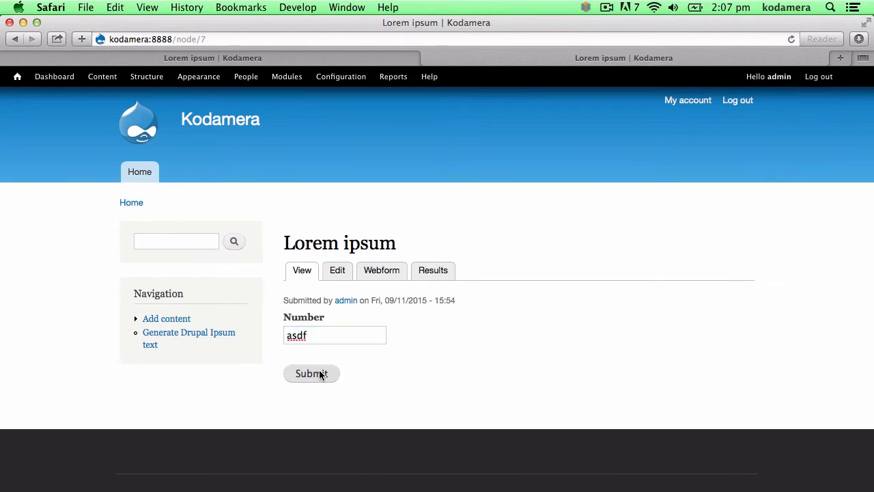
pyautogui.doubleClick(356, 397)
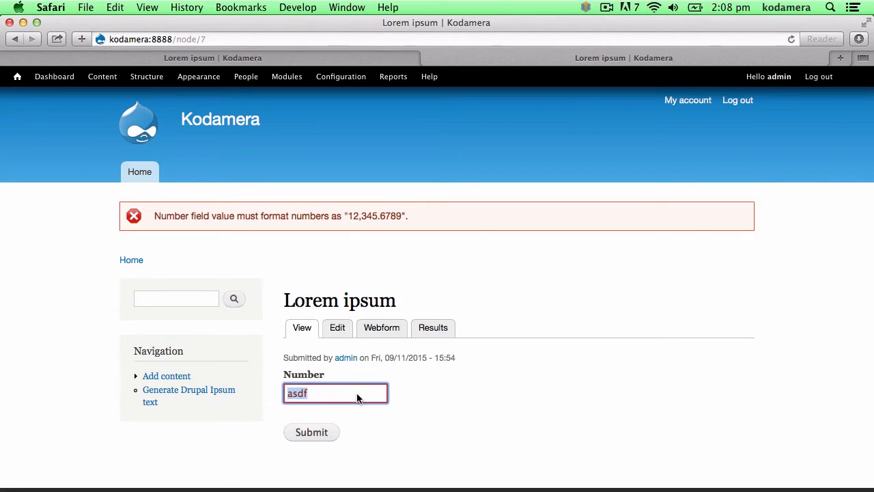
pyautogui.write('123')
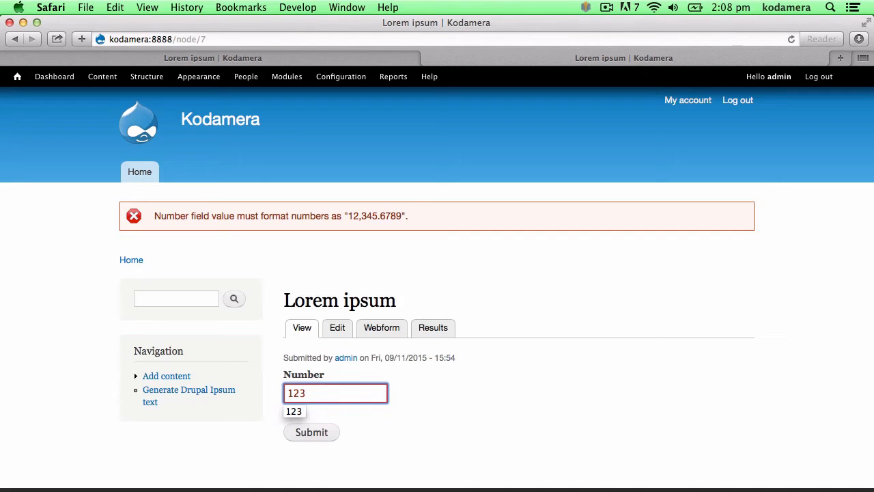
pyautogui.click(315, 432)
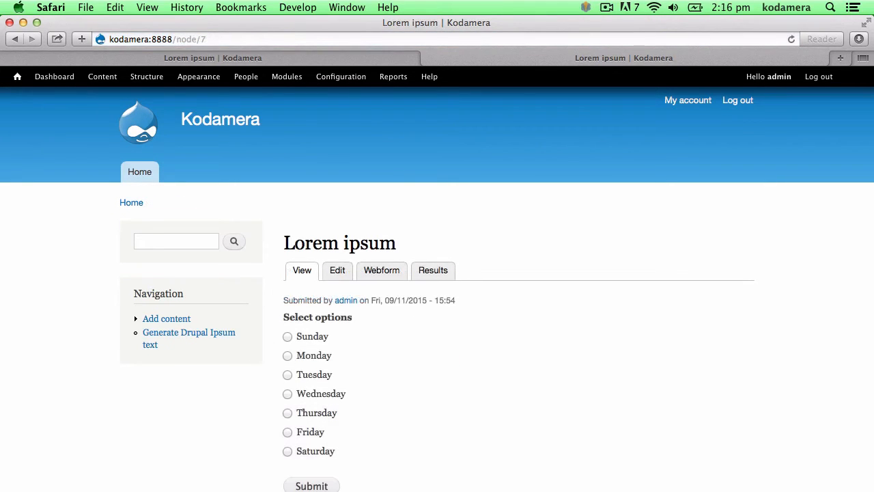
# Try the weekday radio buttons, ending with Tuesday selected
pyautogui.click(287, 337)
pyautogui.click(287, 358)
pyautogui.click(287, 375)
pyautogui.click(288, 394)
pyautogui.click(286, 358)
pyautogui.click(288, 375)
# Tick Sunday, Monday, Tuesday and Wednesday in the weekday checkboxes
pyautogui.click(288, 337)
pyautogui.click(288, 356)
pyautogui.click(287, 375)
pyautogui.click(287, 394)
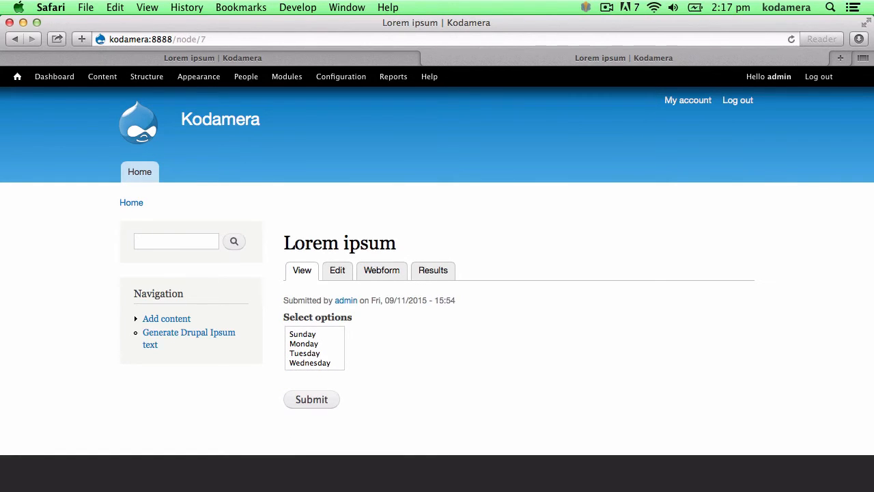
# Select Sunday and Monday in the weekday list and choose Monday in the dropdown
pyautogui.moveTo(309, 334); pyautogui.dragTo(311, 356)
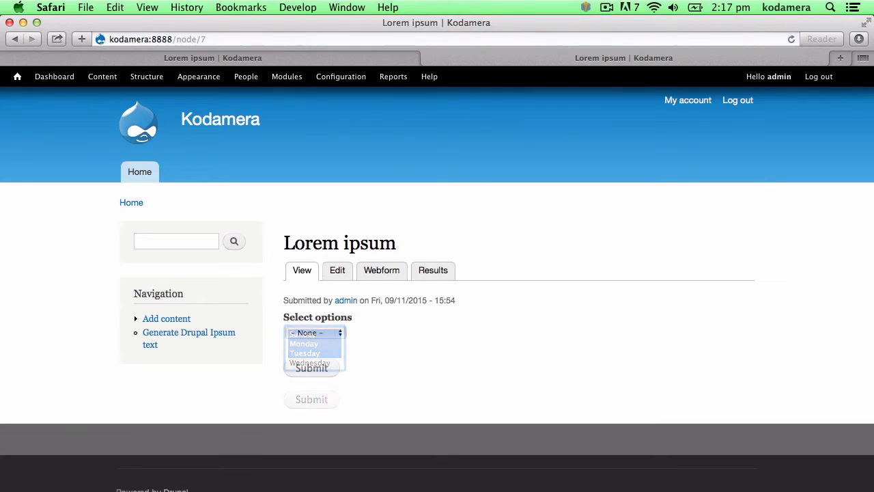
pyautogui.click(314, 334)
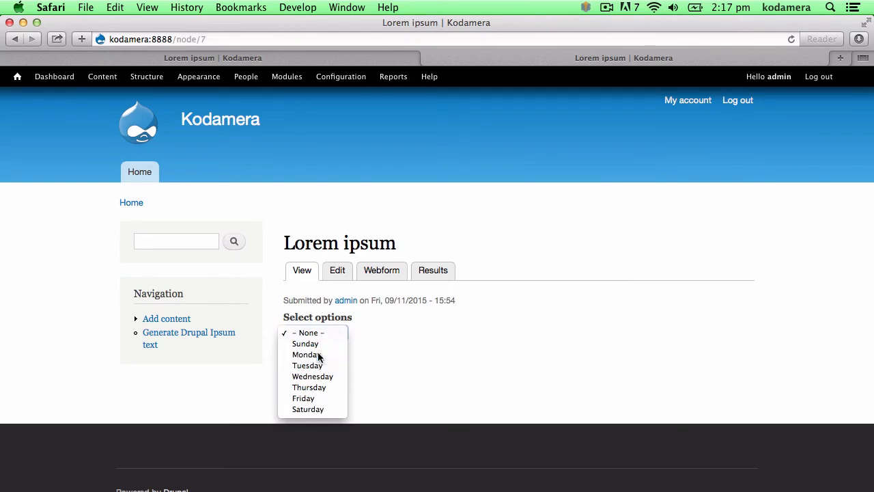
pyautogui.click(316, 354)
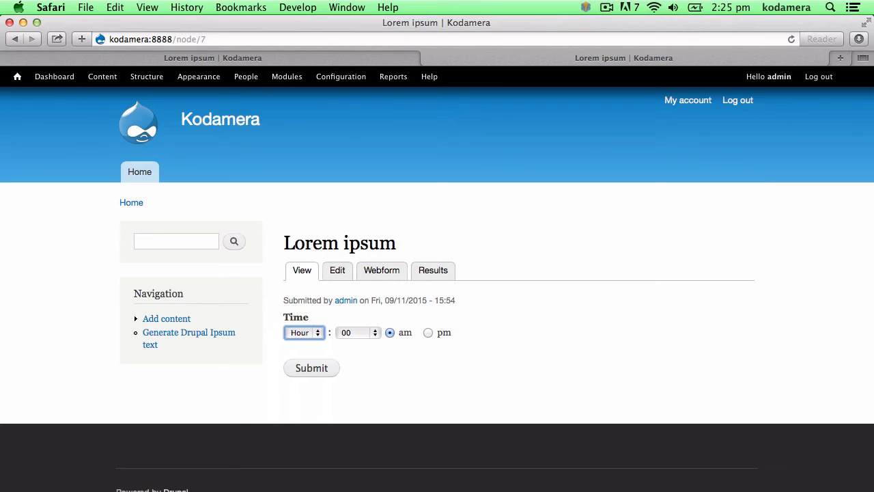
# Check the time field's Hour and Minute dropdowns, leaving the time unchanged
pyautogui.click(295, 333)
pyautogui.click(295, 333)
pyautogui.click(372, 333)
pyautogui.click(373, 333)
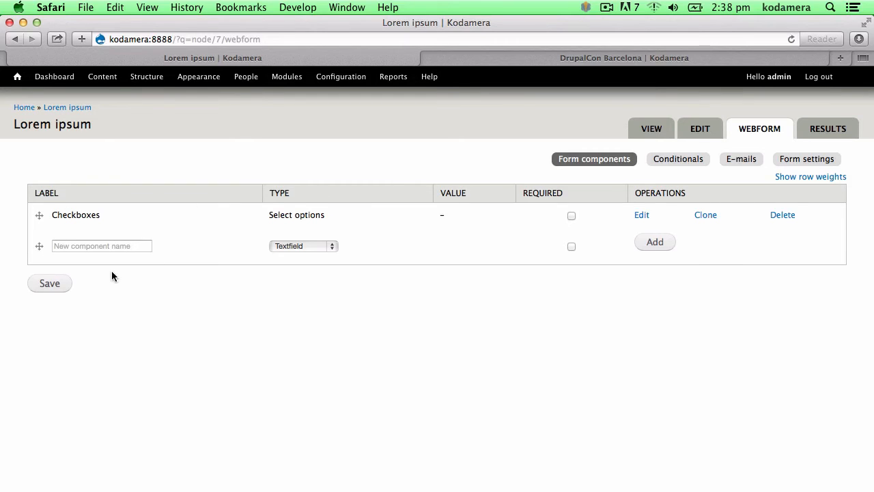
# Add the conditional 'if Checkboxes is Sunday then Checkboxes is shown', then view e-mail settings
pyautogui.click(674, 161)
pyautogui.click(531, 228)
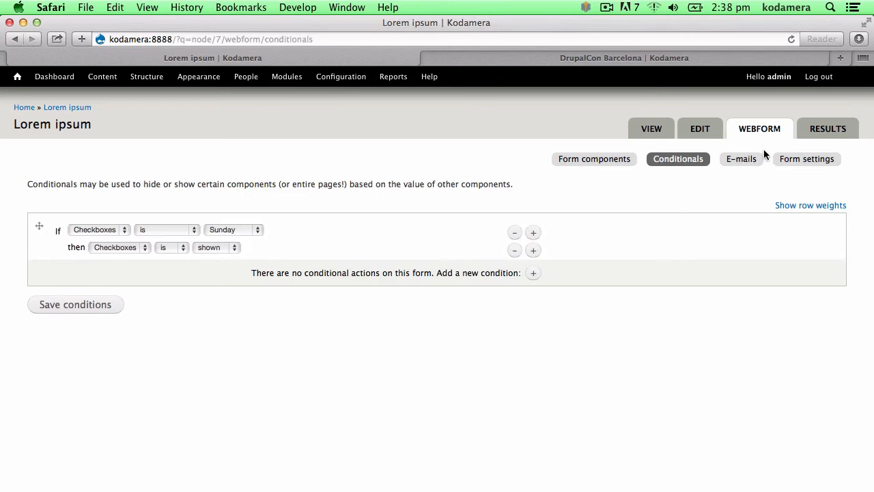
pyautogui.click(742, 160)
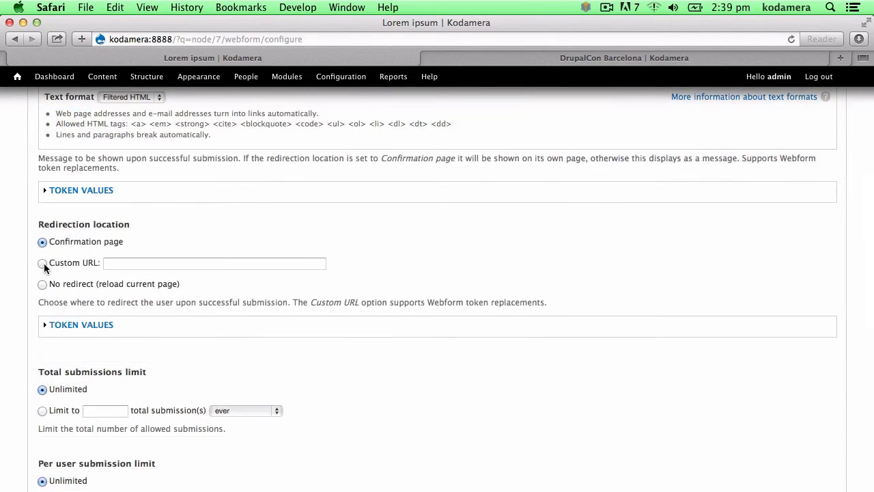
# Set redirection to Custom URL, then view the DrupalCon Barcelona page with the form block
pyautogui.click(43, 264)
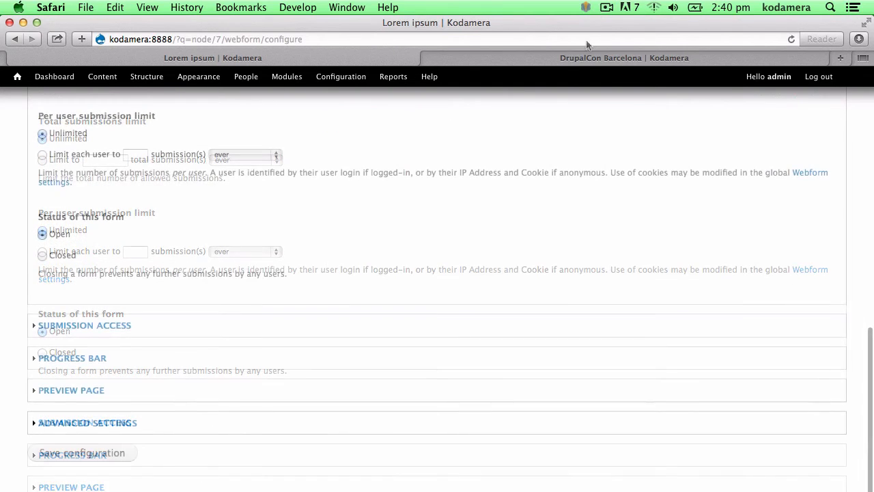
pyautogui.click(585, 59)
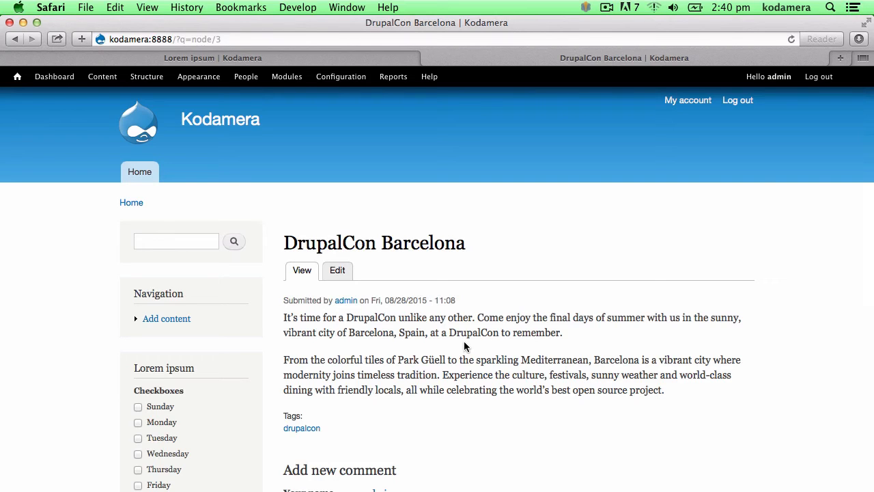
# Review the six submissions as a list and table, then choose Delimited text for export
pyautogui.scroll(-5, 240, 276)
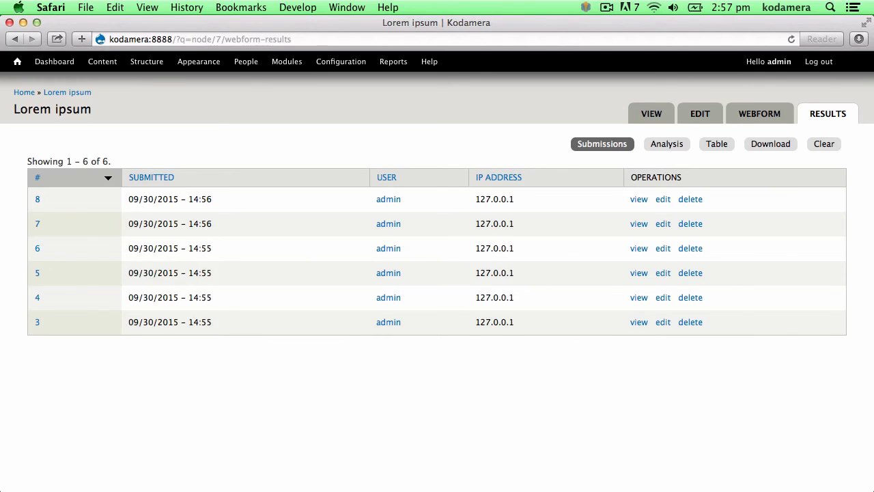
pyautogui.click(711, 150)
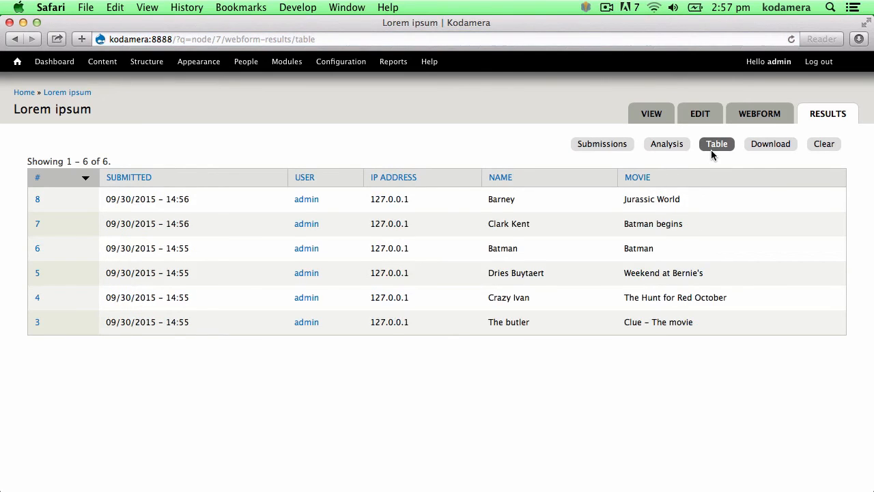
pyautogui.click(749, 146)
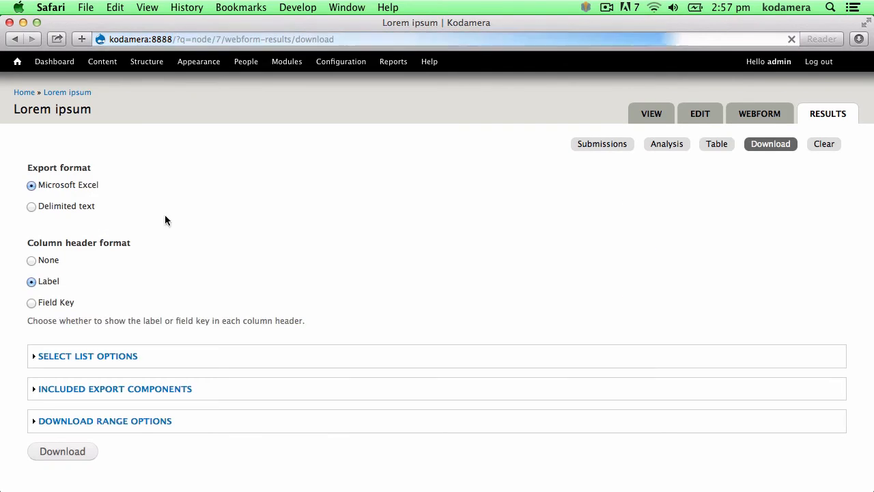
pyautogui.click(87, 206)
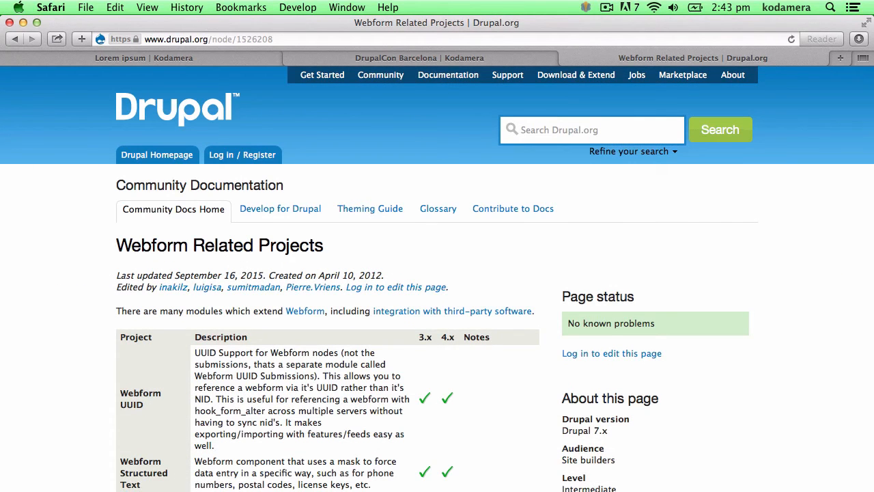
# Scroll the Related Projects table past Webform Steps and Webform Template to Webform Tokens
pyautogui.scroll(-20, 437, 279)
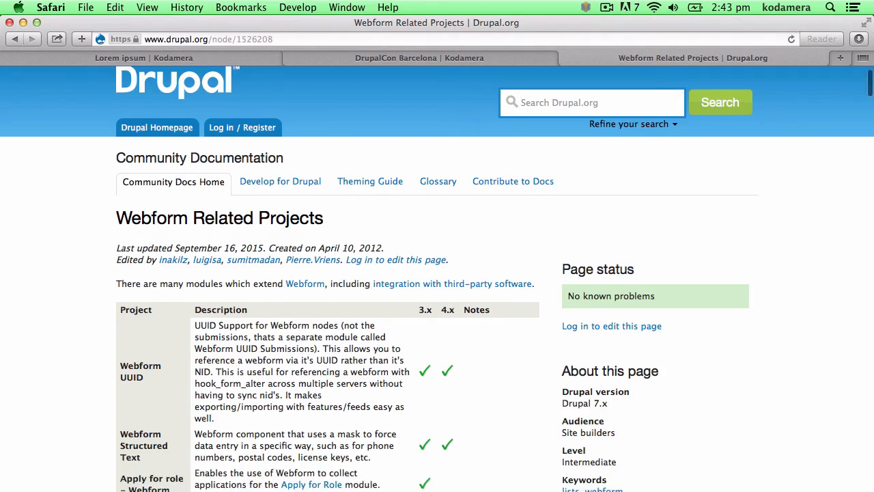
pyautogui.scroll(-20, 437, 279)
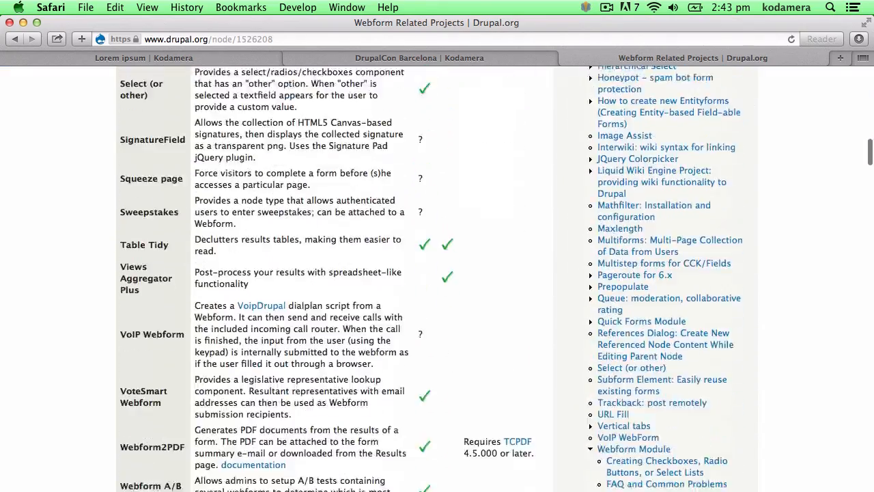
pyautogui.scroll(-20, 437, 278)
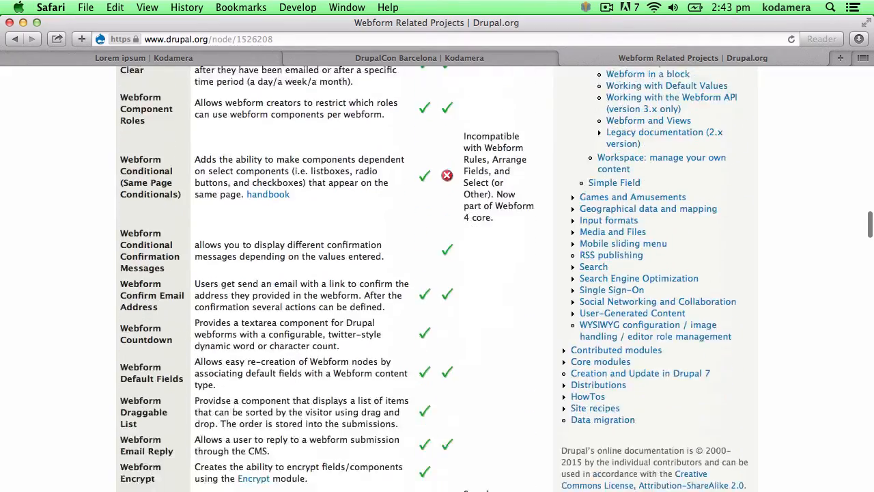
pyautogui.scroll(-20, 437, 278)
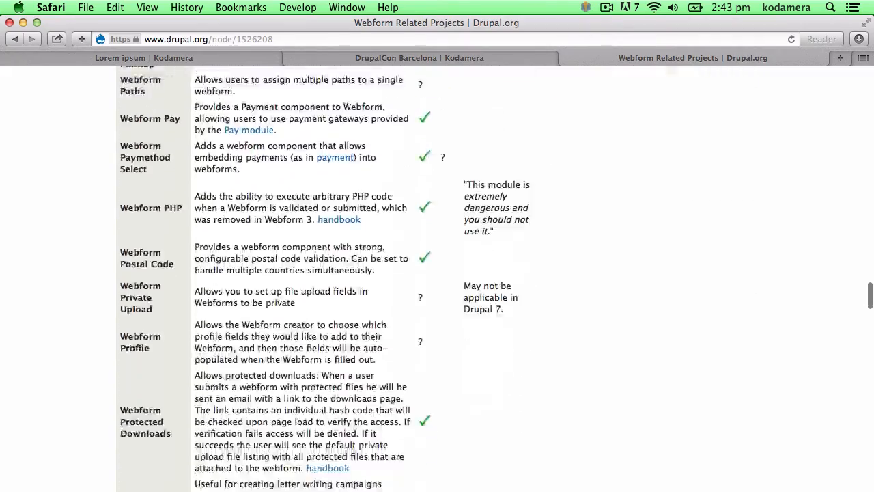
pyautogui.scroll(-20, 437, 279)
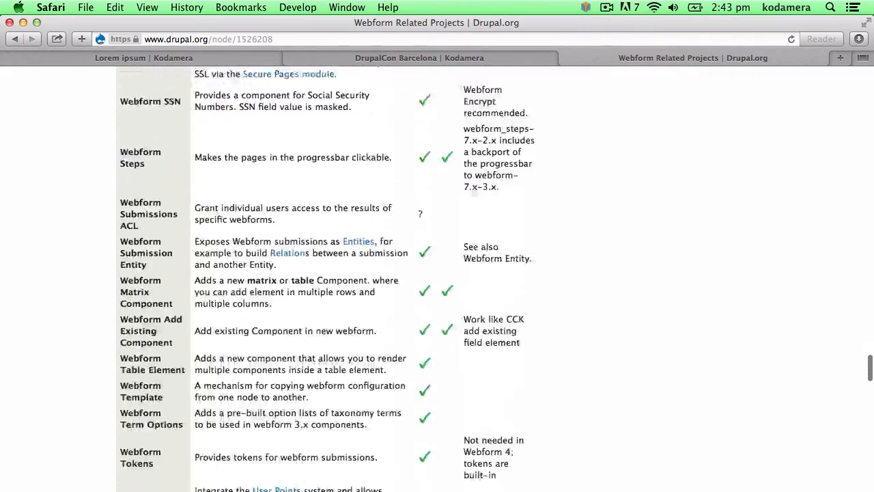